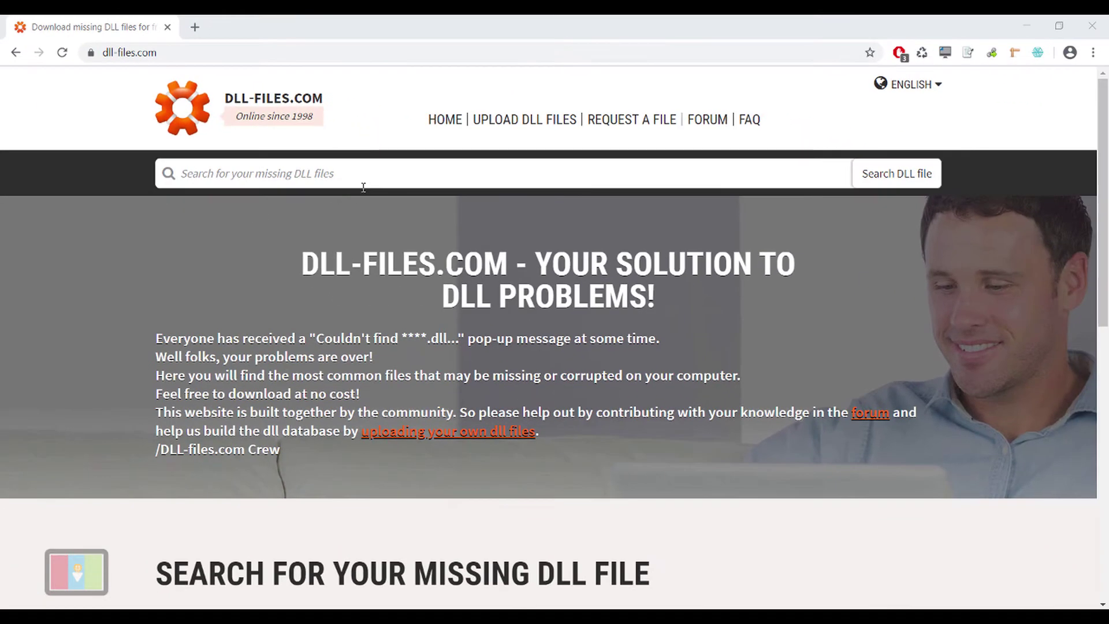
- Search DLL-files.com for msvcp140.dll, open its page and go to the list of downloadable versions
right_click(373, 178)
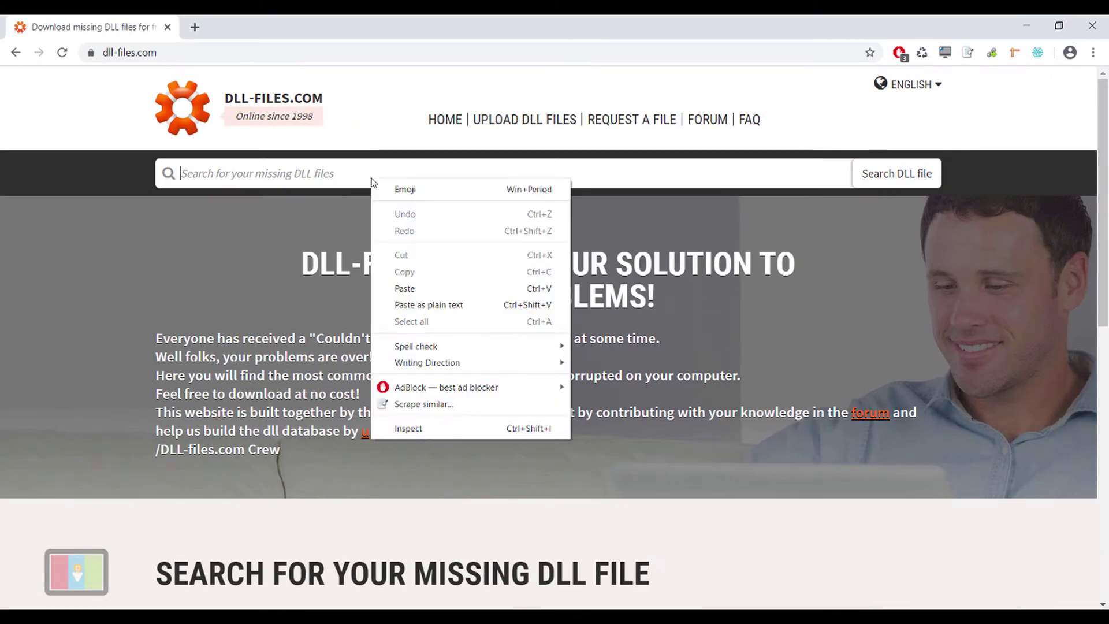
left_click(426, 289)
left_click(869, 188)
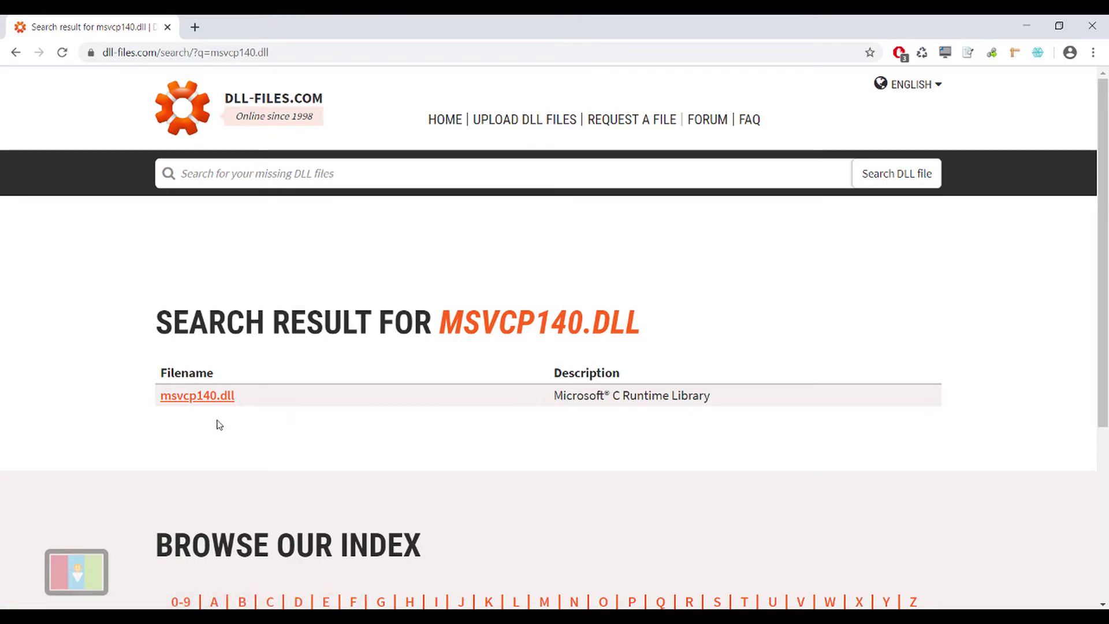
left_click(215, 403)
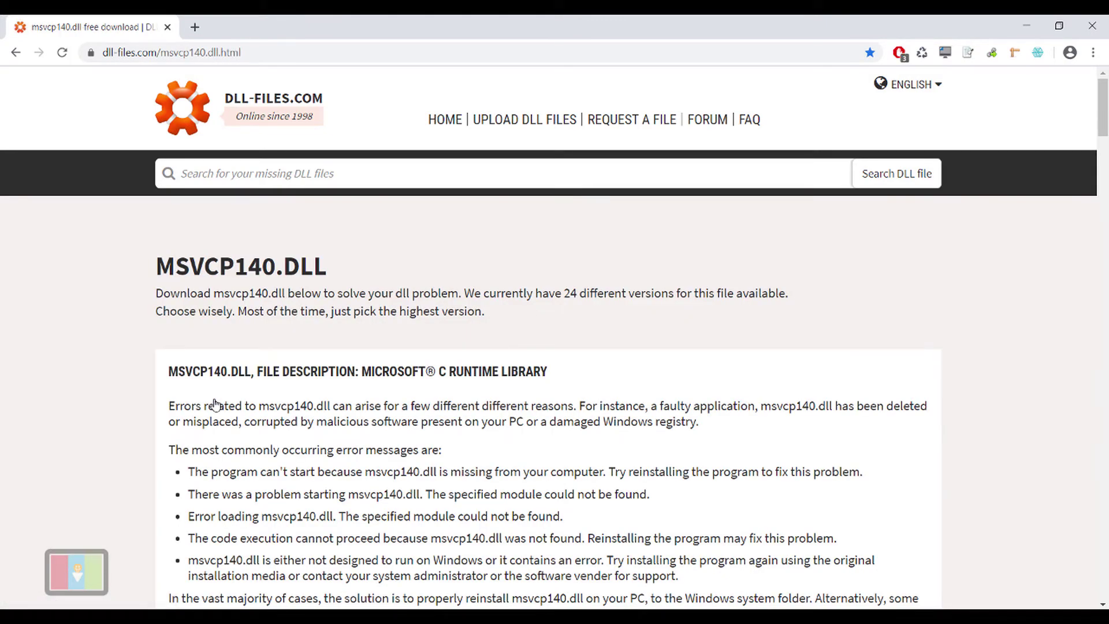
scroll(543, 415, "down", 3)
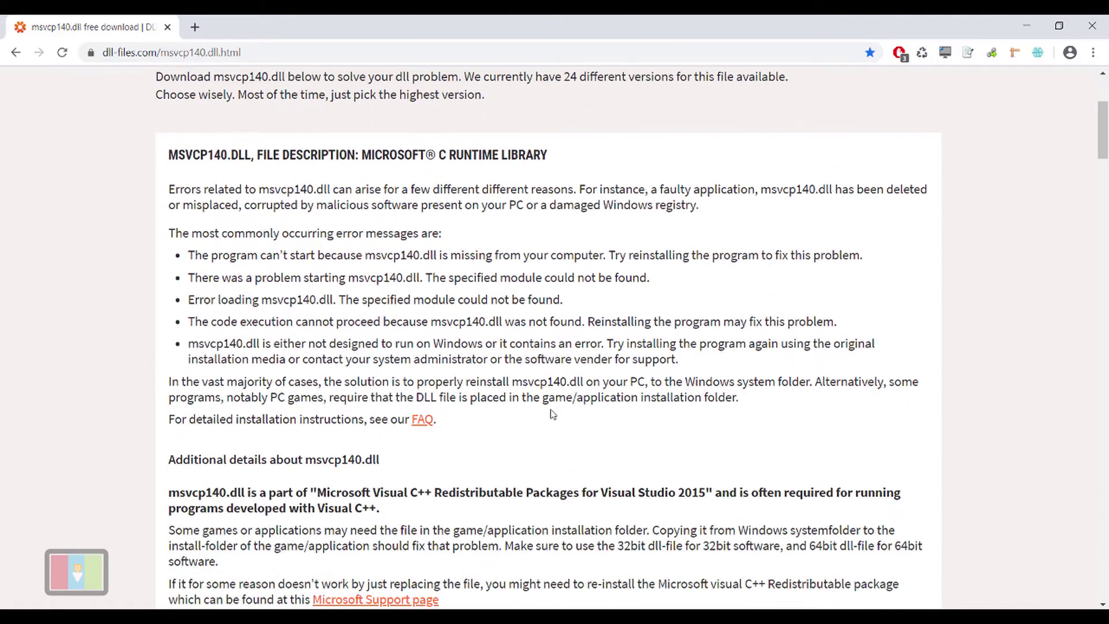
scroll(553, 413, "down", 8)
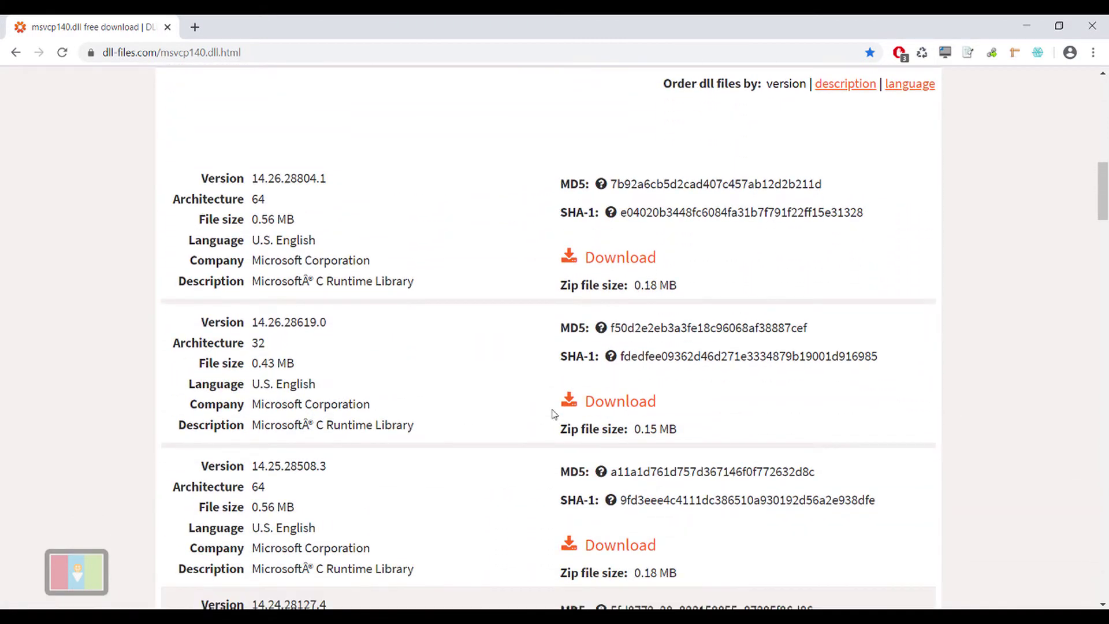
mouse_move(1106, 212)
left_mouse_down()
mouse_move(1106, 378)
mouse_move(1101, 204)
left_mouse_up()
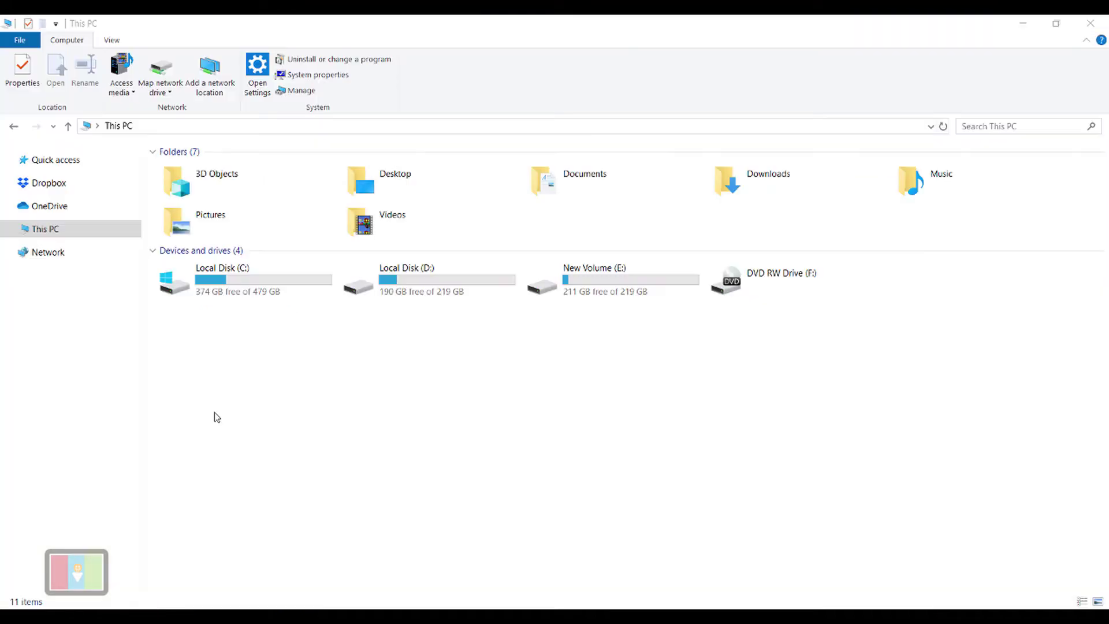
- Switch to File Explorer and open the properties of This PC to check the system type
right_click(58, 233)
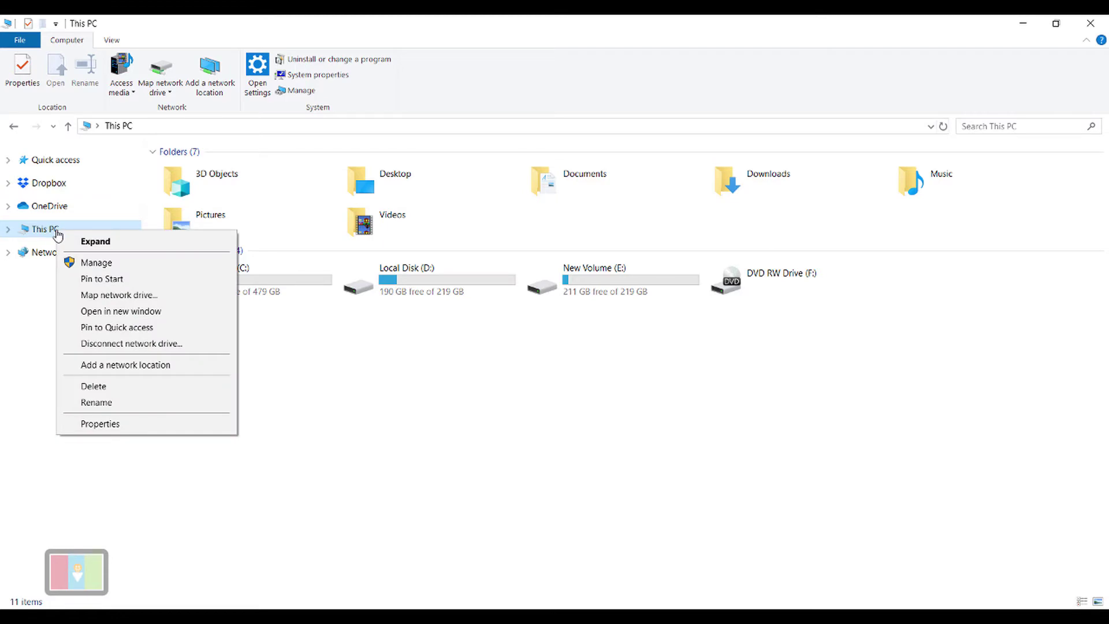
left_click(114, 425)
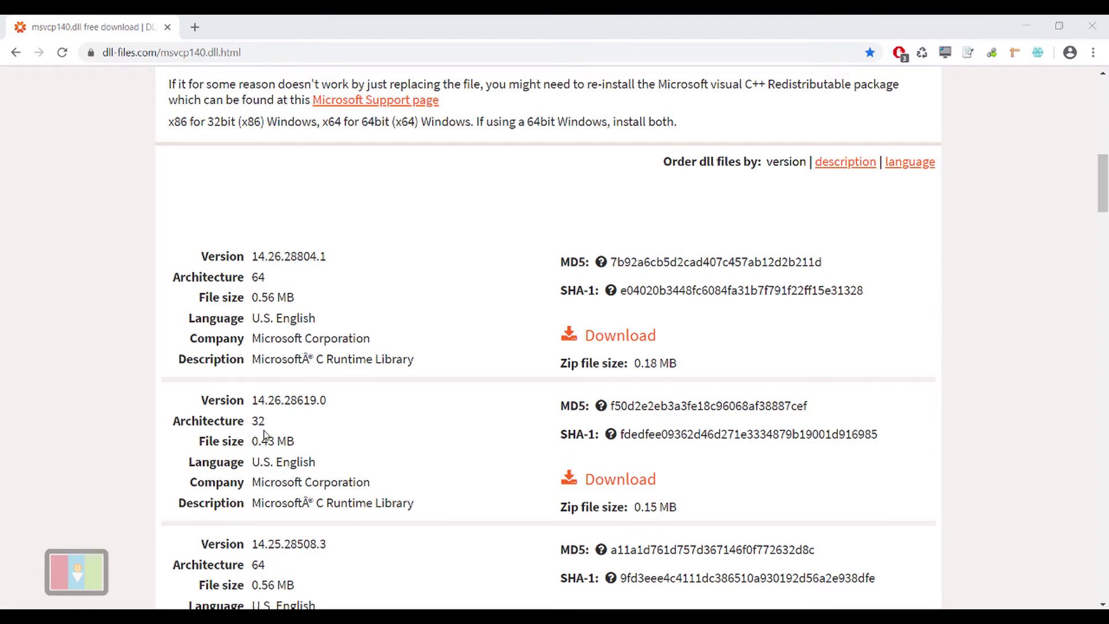
- Download the 32-bit msvcp140.dll version 14.26.28619.0 in the browser and copy the DLL from its archive into C:\Windows\System32
left_click(617, 491)
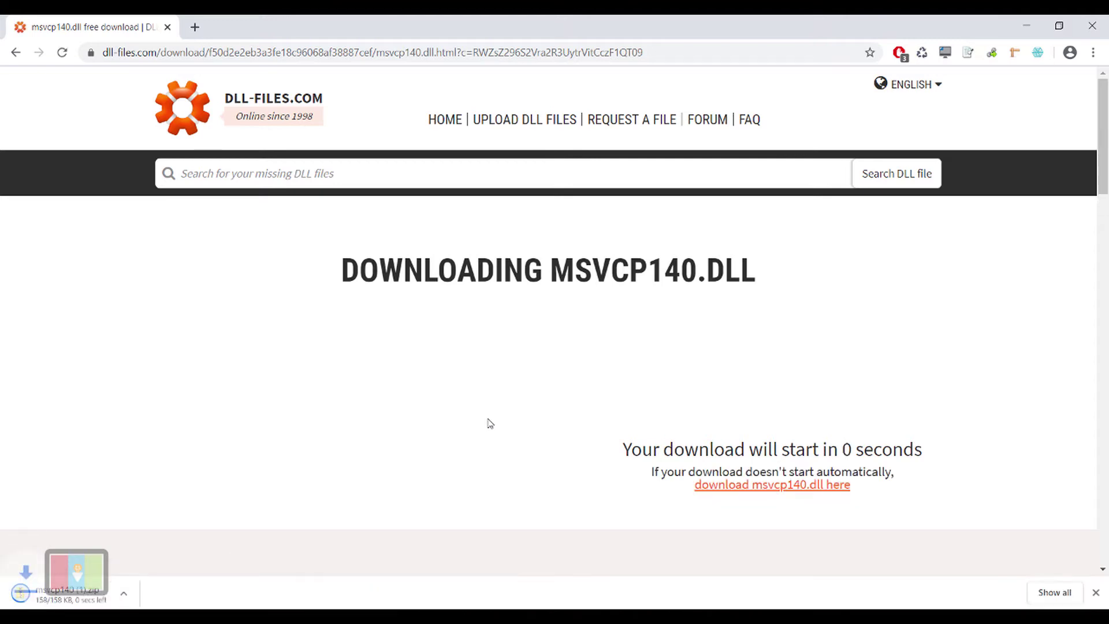
left_click(106, 594)
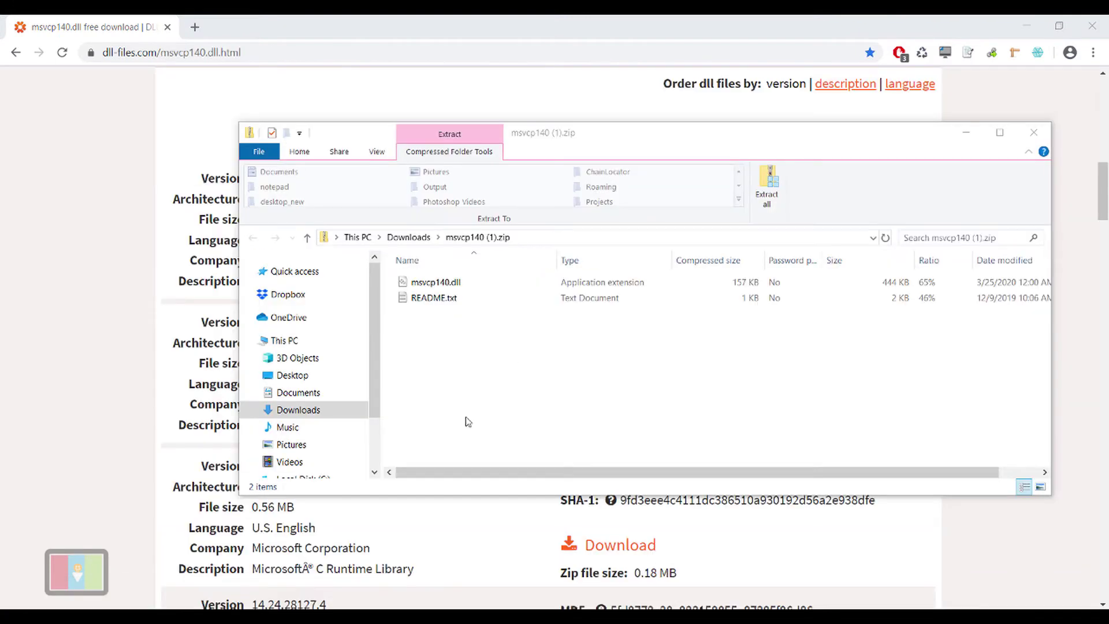
left_click(430, 282)
right_click(430, 281)
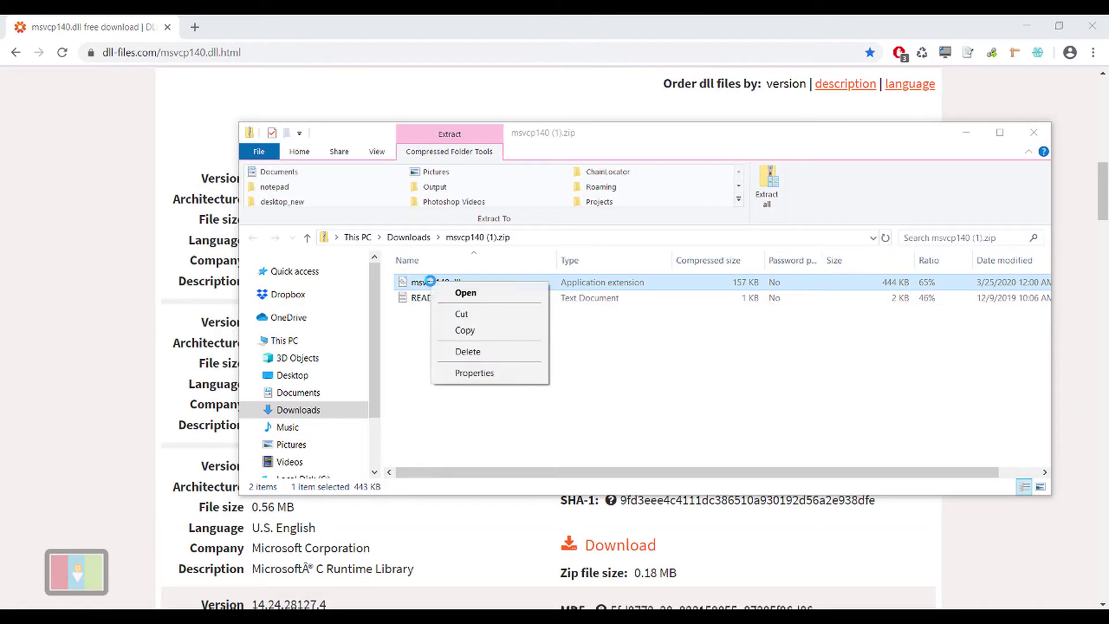
left_click(477, 332)
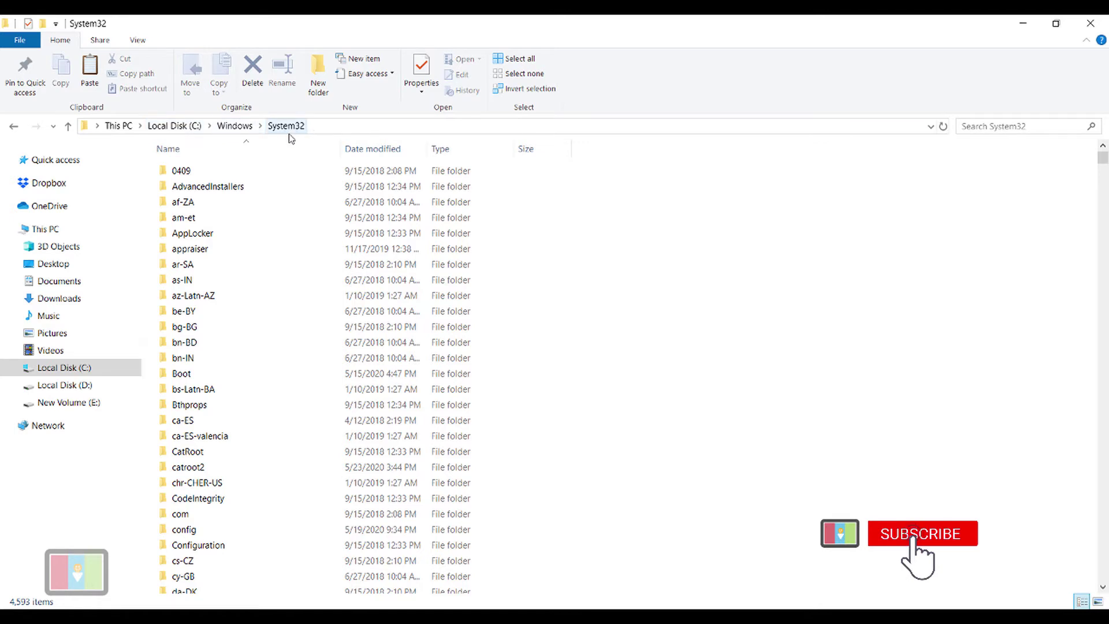
right_click(595, 328)
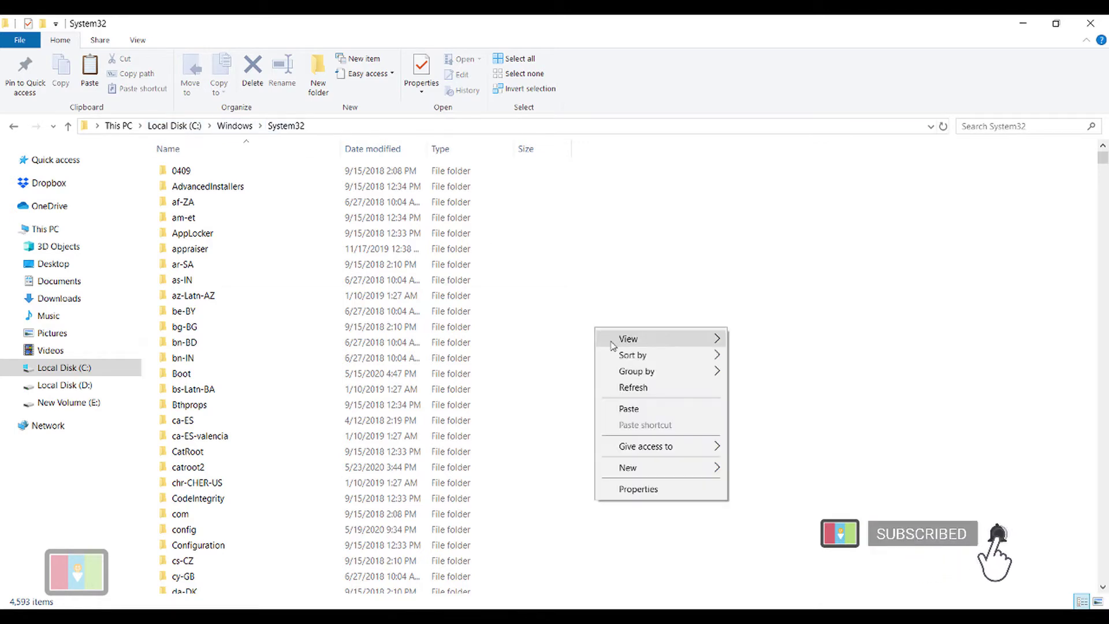
left_click(638, 409)
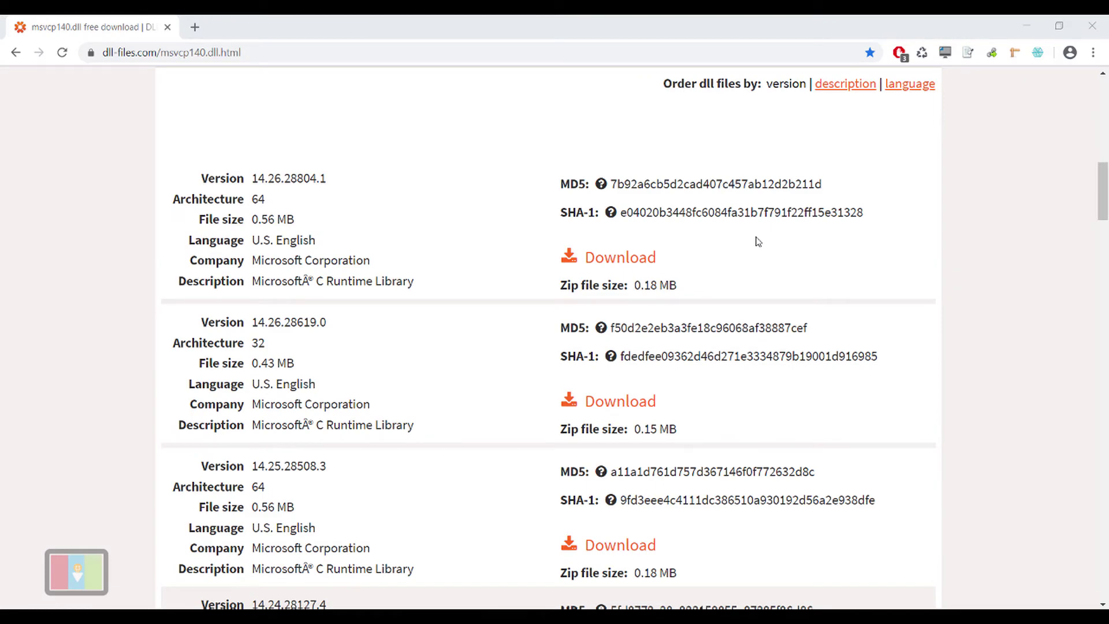
- Download both the 32-bit version 14.26.28619.0 and the 64-bit version 14.26.28804.1 of msvcp140.dll from DLL-files.com
left_click(617, 406)
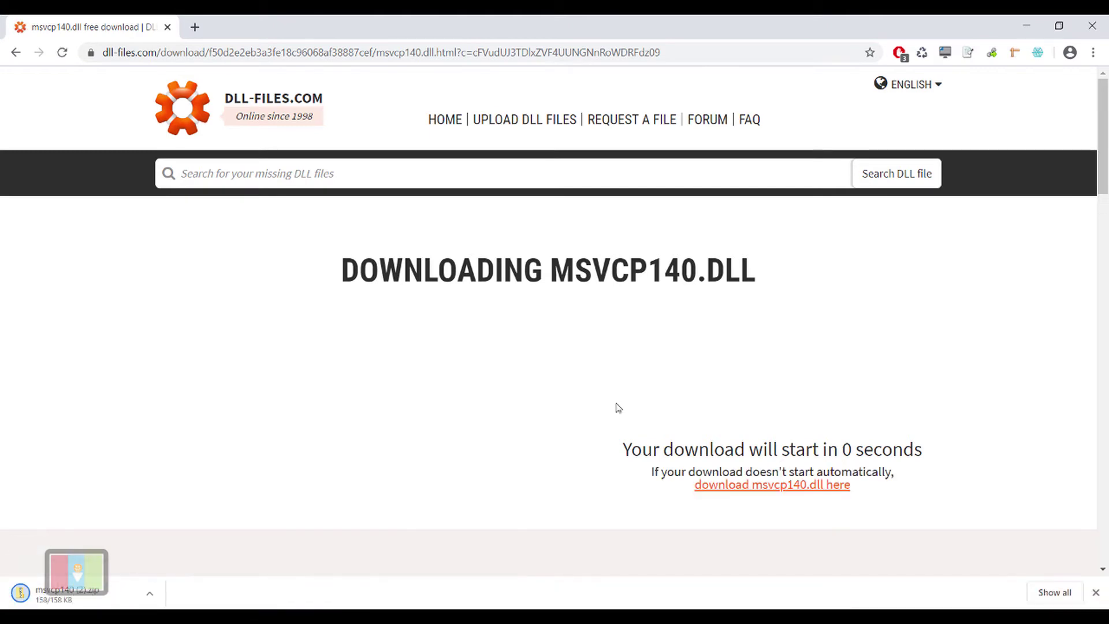
left_click(14, 52)
left_click(631, 265)
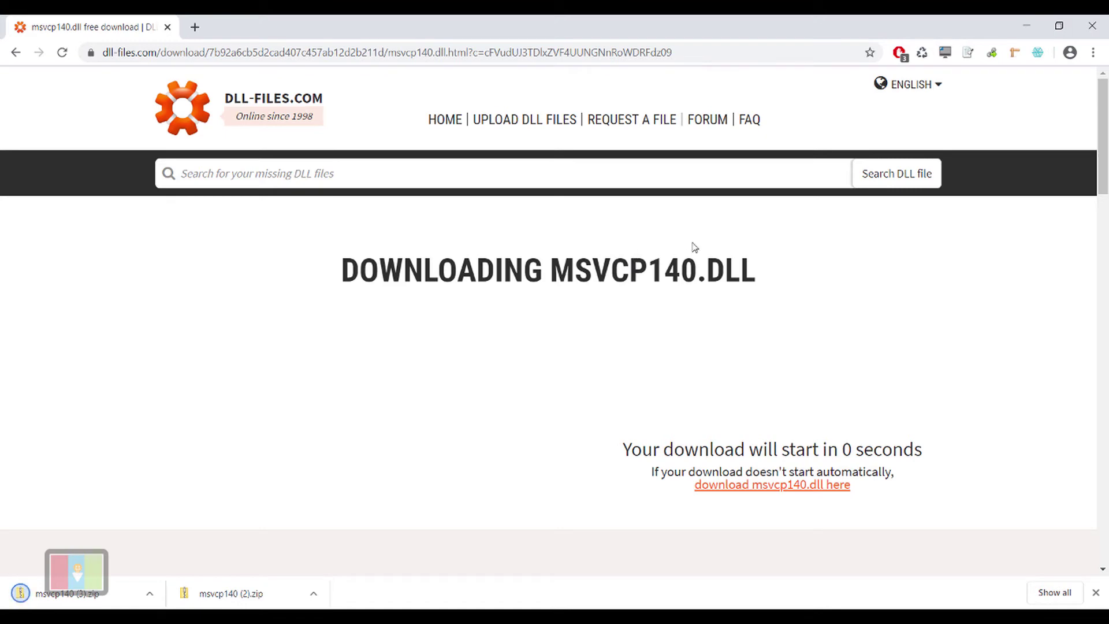
- Copy the 64-bit msvcp140.dll from the downloaded msvcp140 (3).zip into C:\Windows\System32
left_click(91, 594)
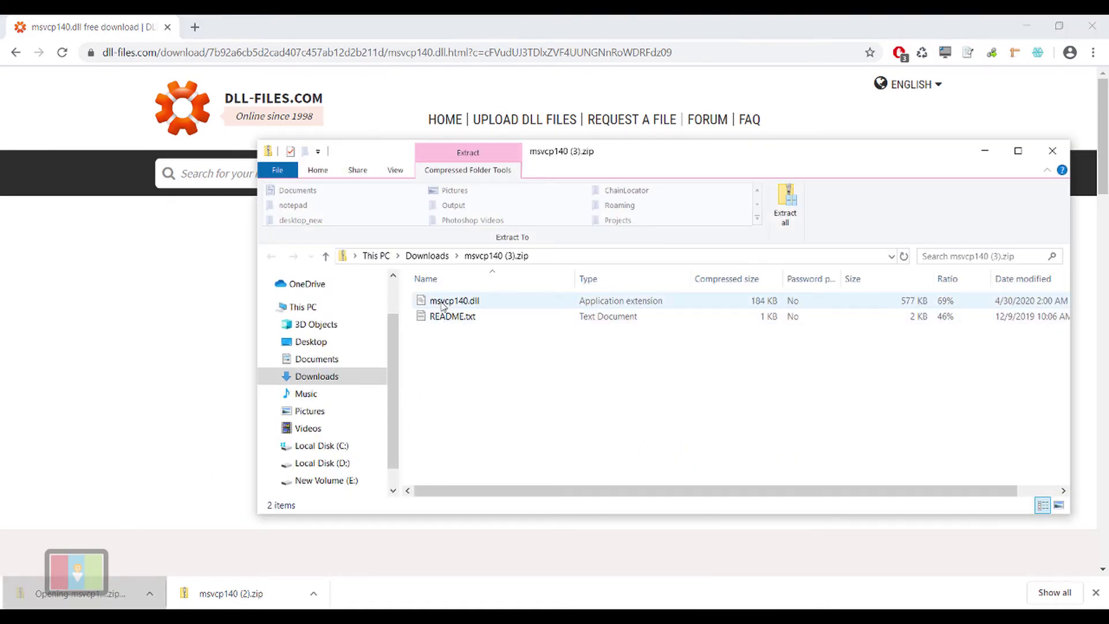
right_click(442, 305)
left_click(470, 350)
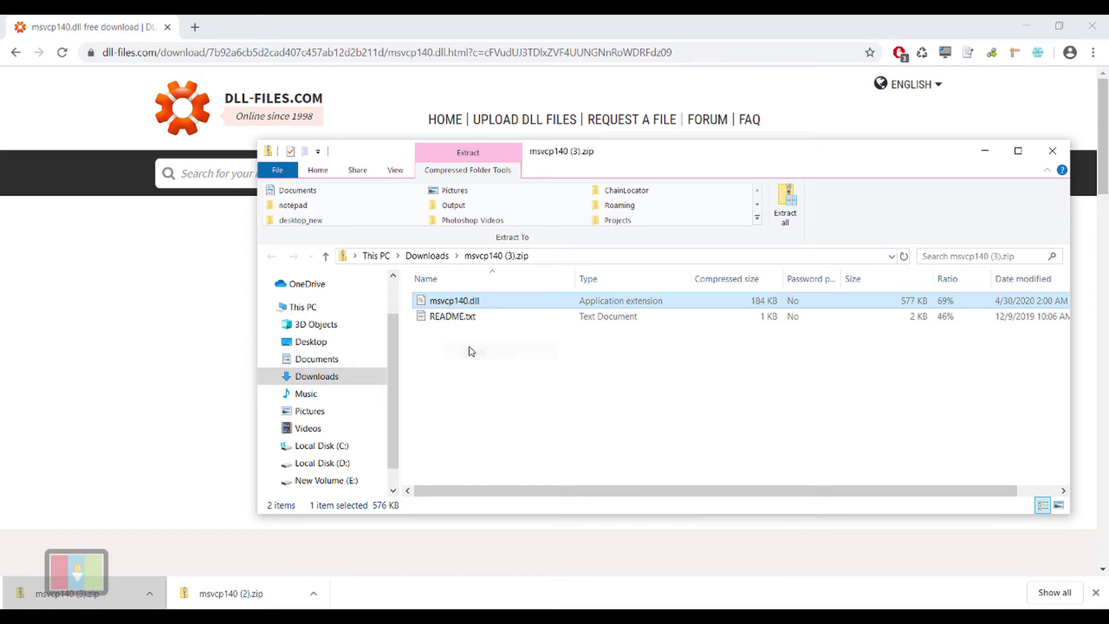
left_click(547, 616)
right_click(625, 444)
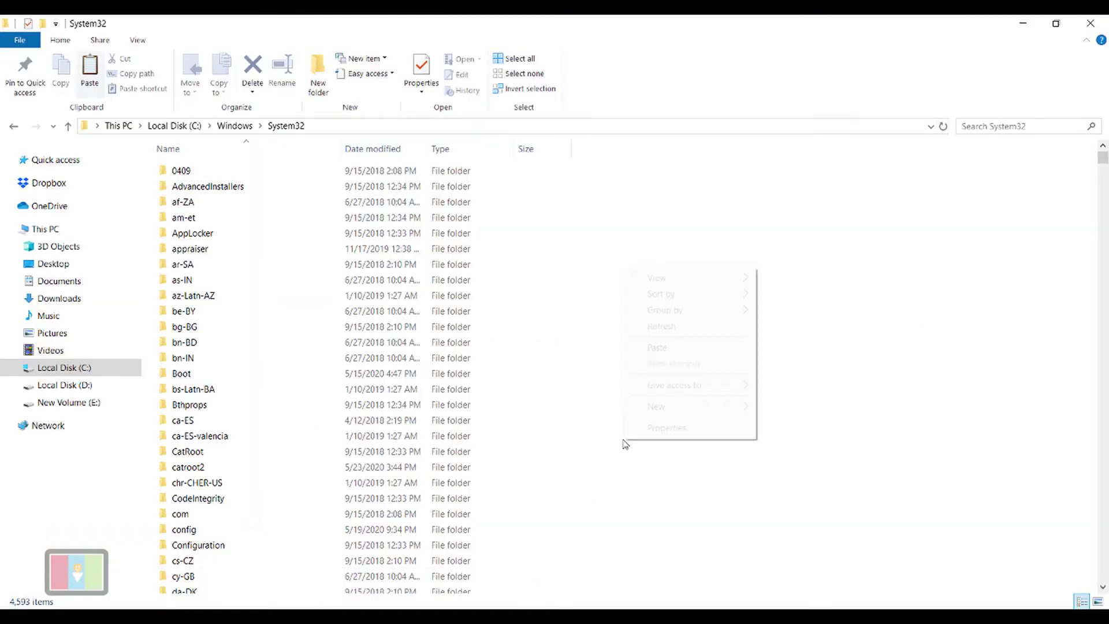
left_click(659, 354)
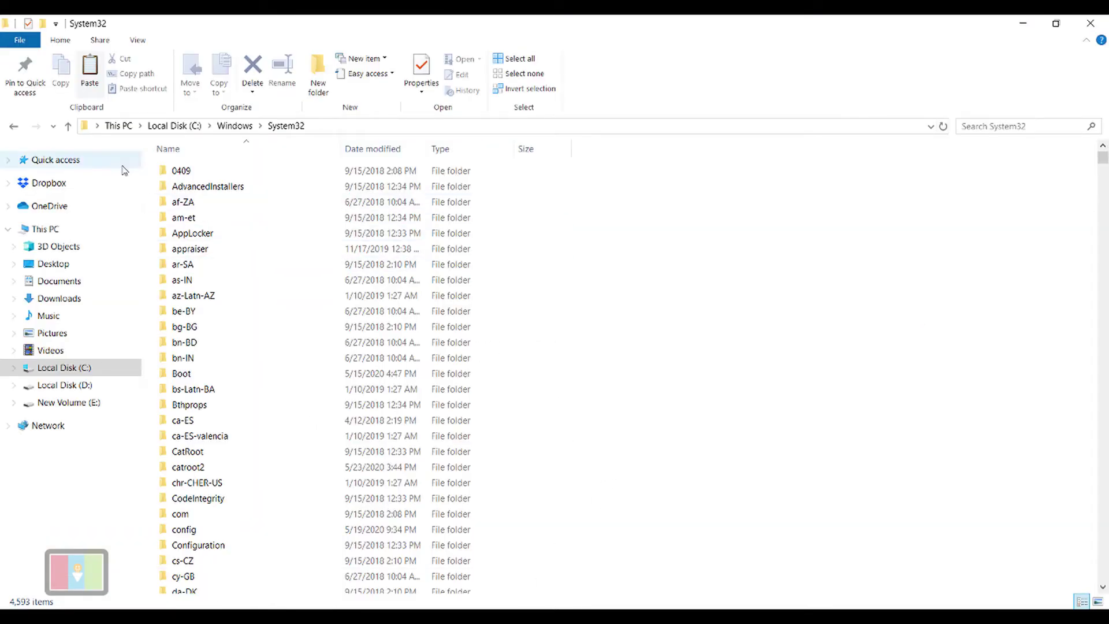
- Copy the 32-bit msvcp140.dll from the downloaded msvcp140 (2).zip into C:\Windows\SysWOW64
left_click(14, 126)
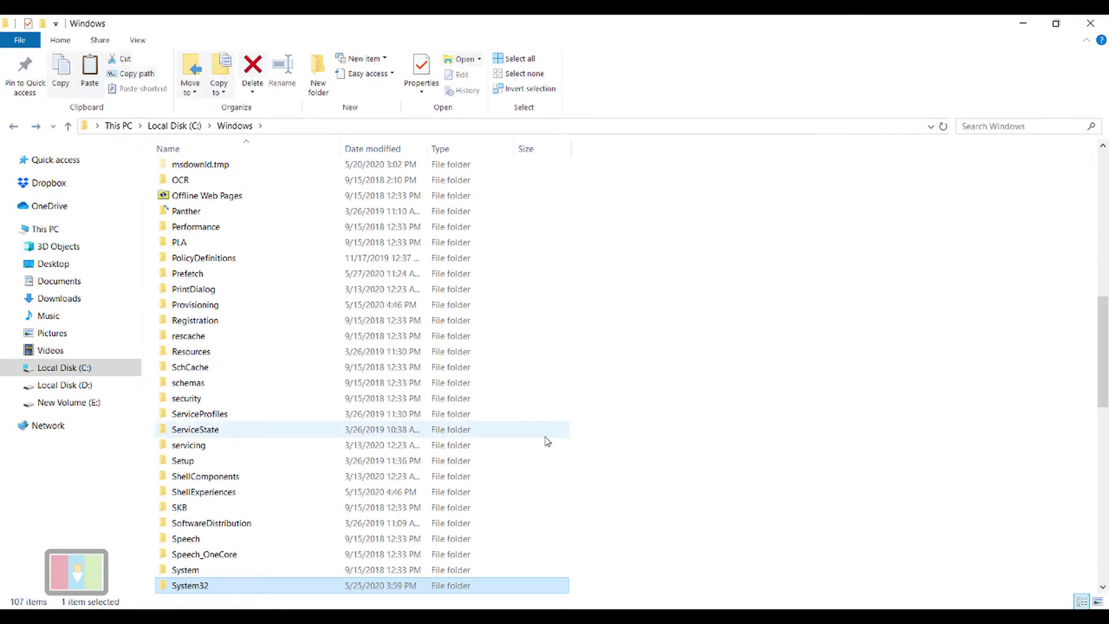
scroll(547, 437, "down", 3)
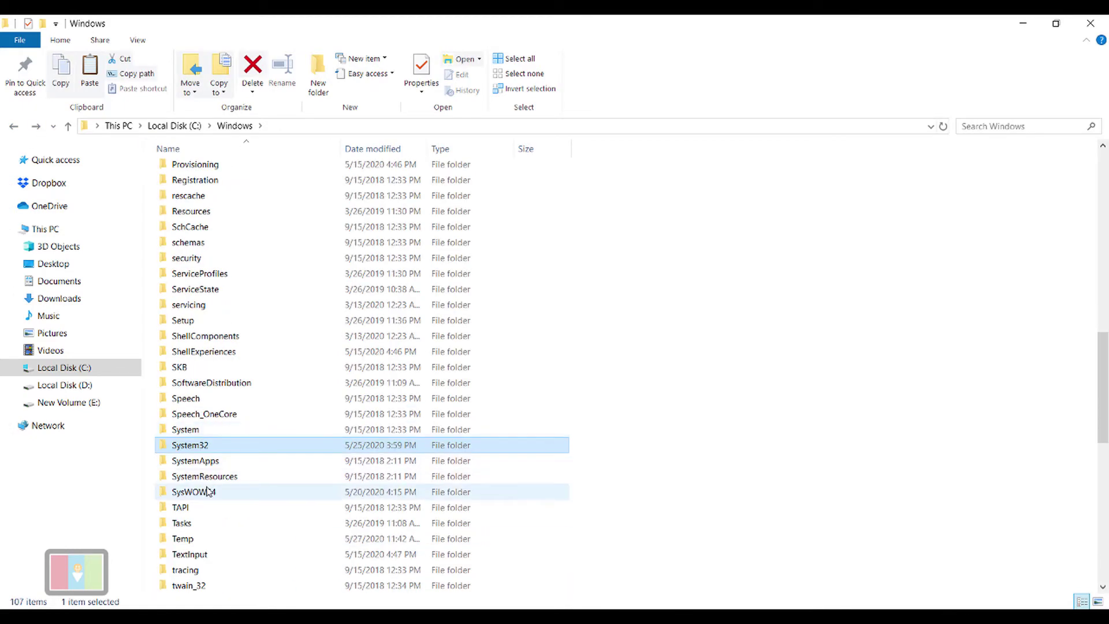
double_click(208, 492)
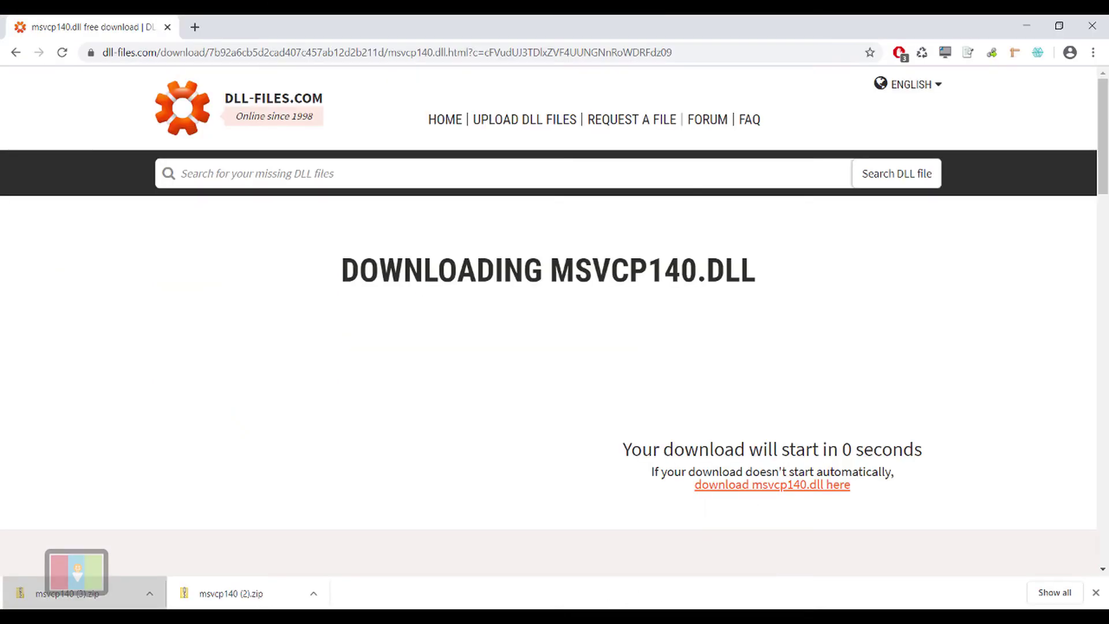
left_click(251, 585)
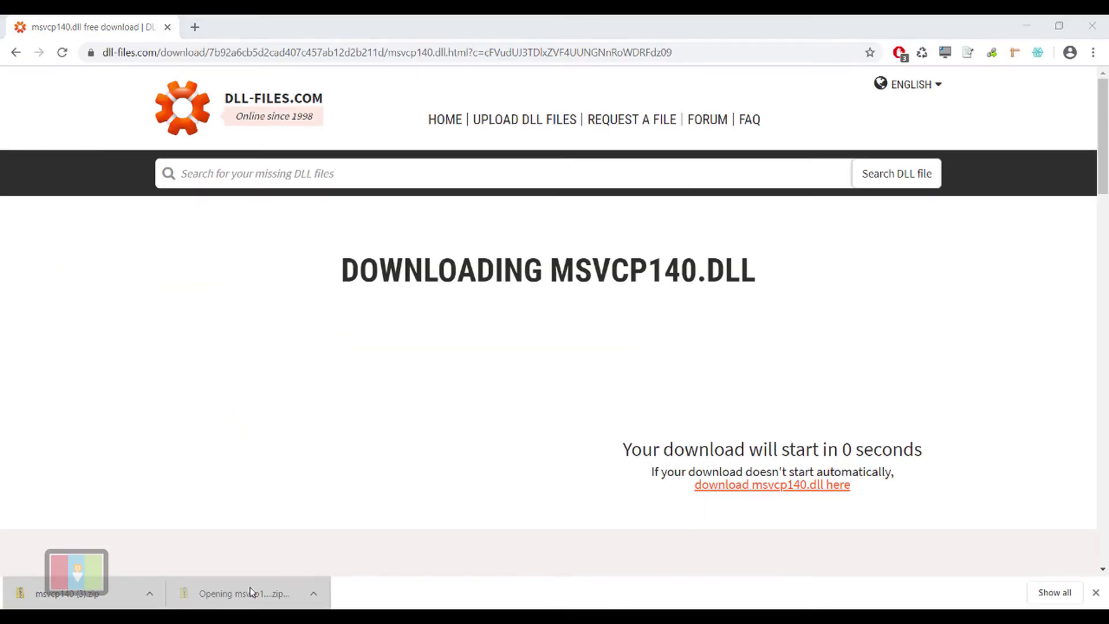
left_click(465, 319)
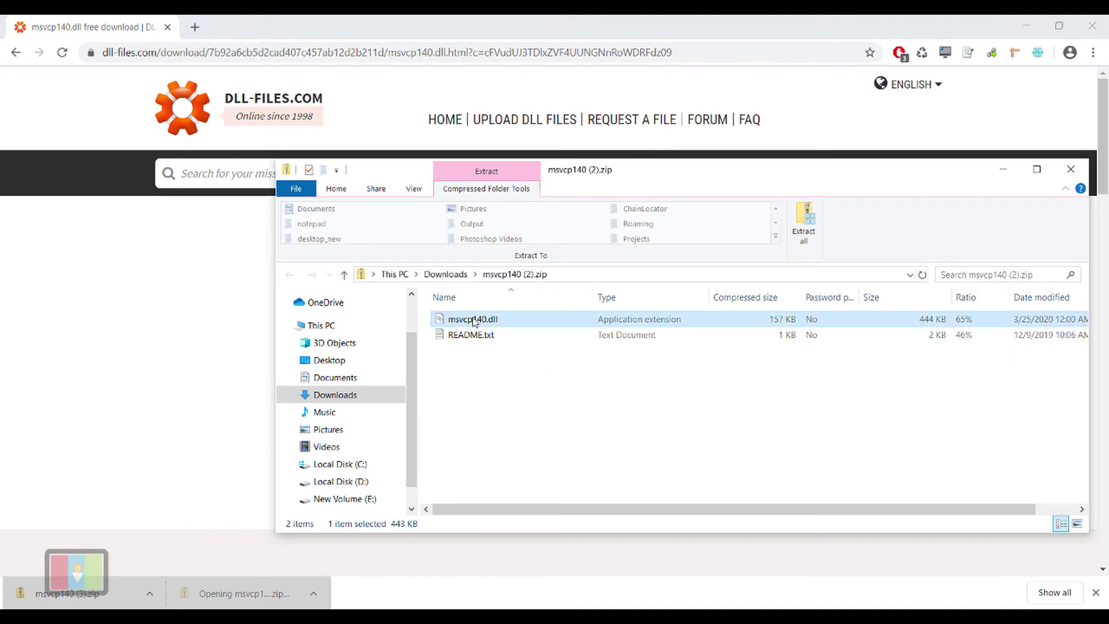
right_click(472, 319)
left_click(507, 366)
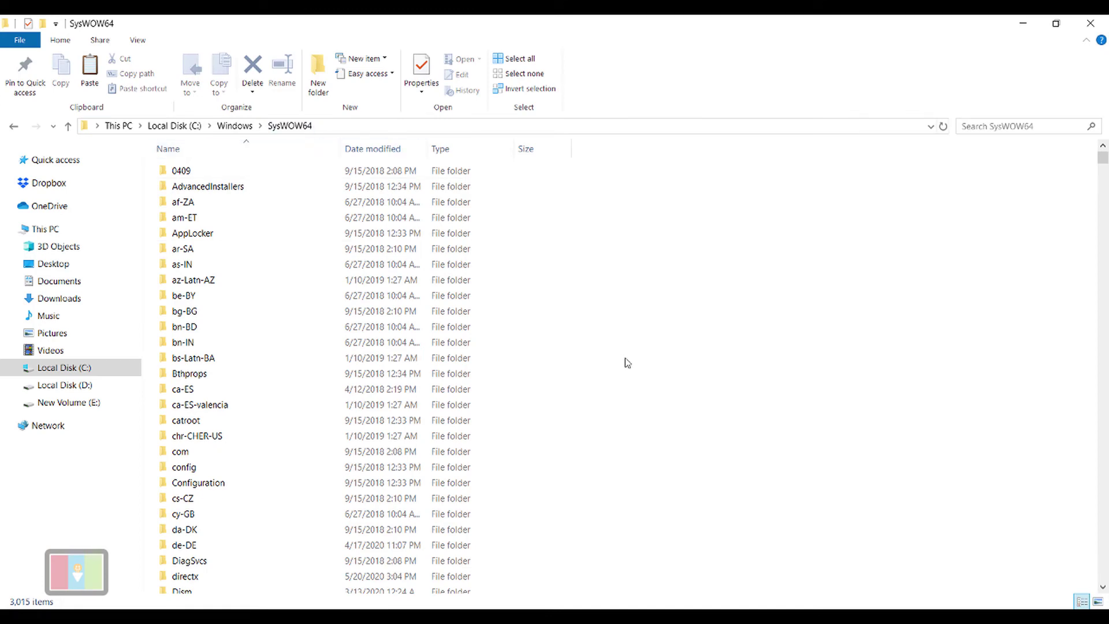
right_click(625, 358)
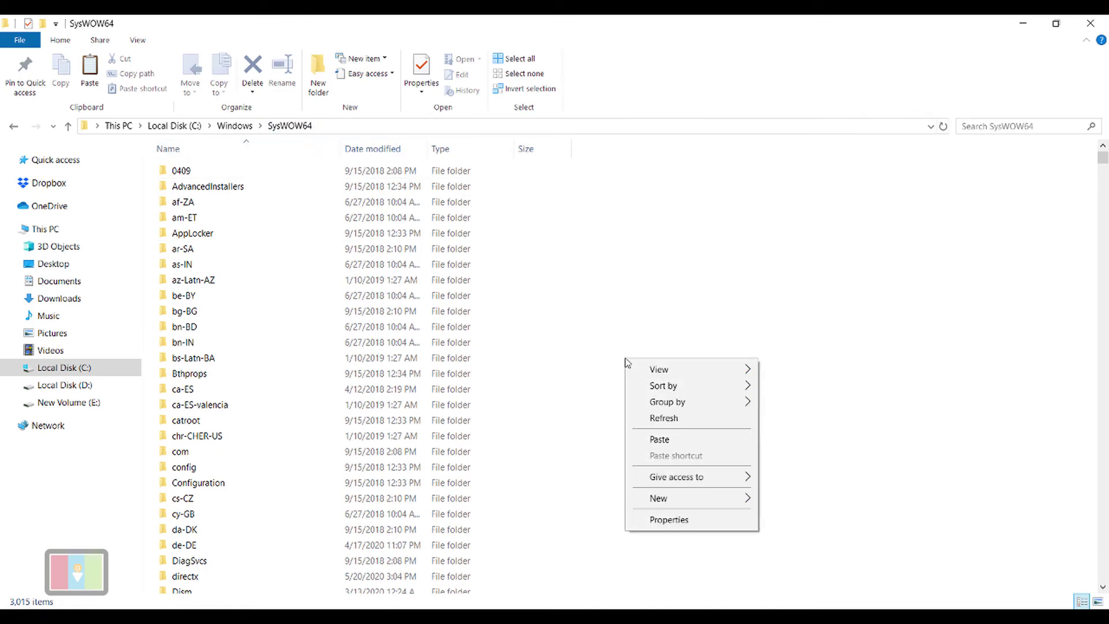
left_click(671, 442)
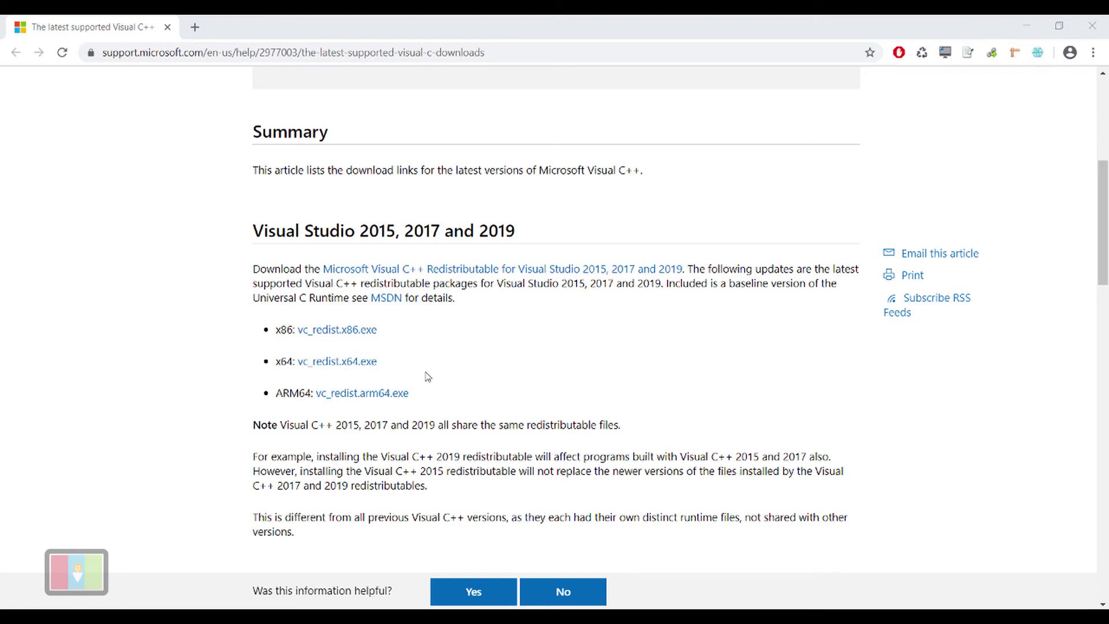
- Download vc_redist.x64.exe from the Microsoft support page and install it with the license terms accepted, closing the setup without restarting
left_click(362, 372)
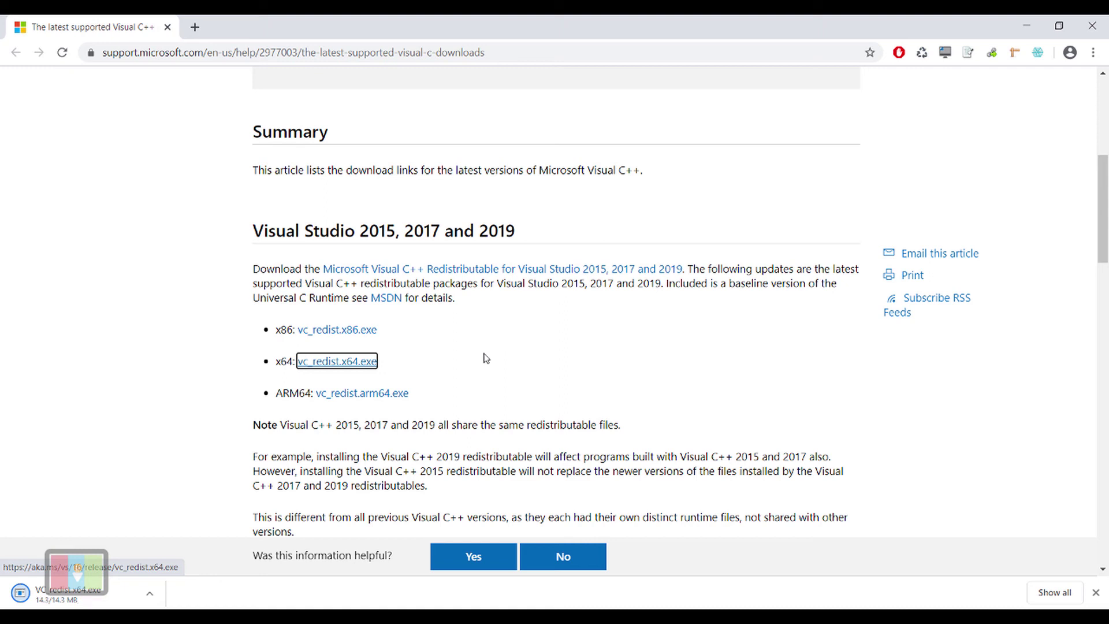
left_click(99, 597)
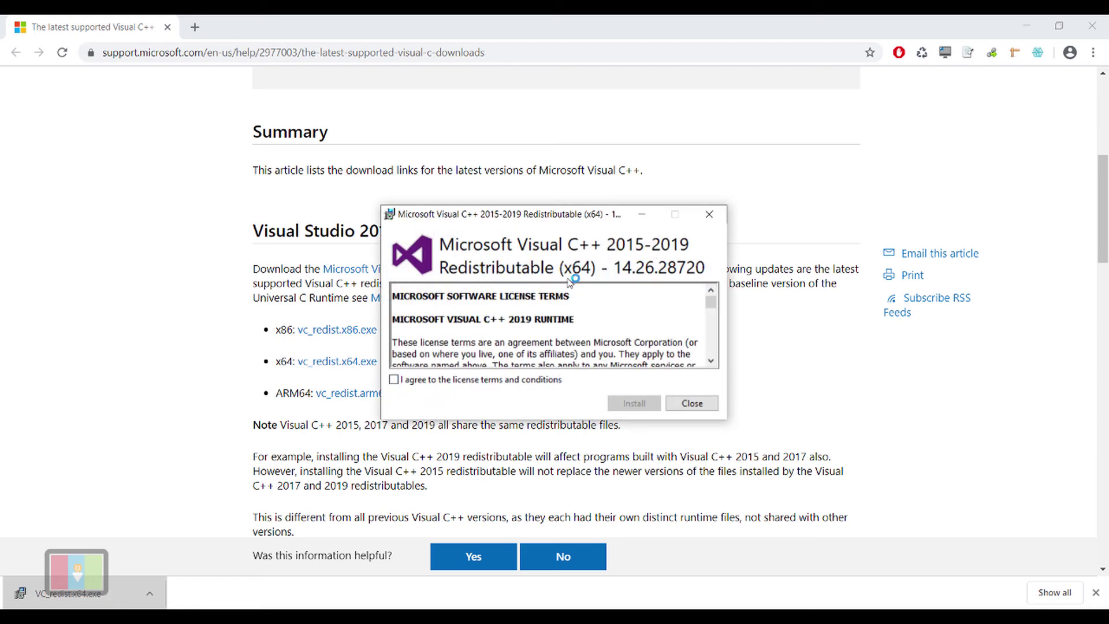
left_click(394, 381)
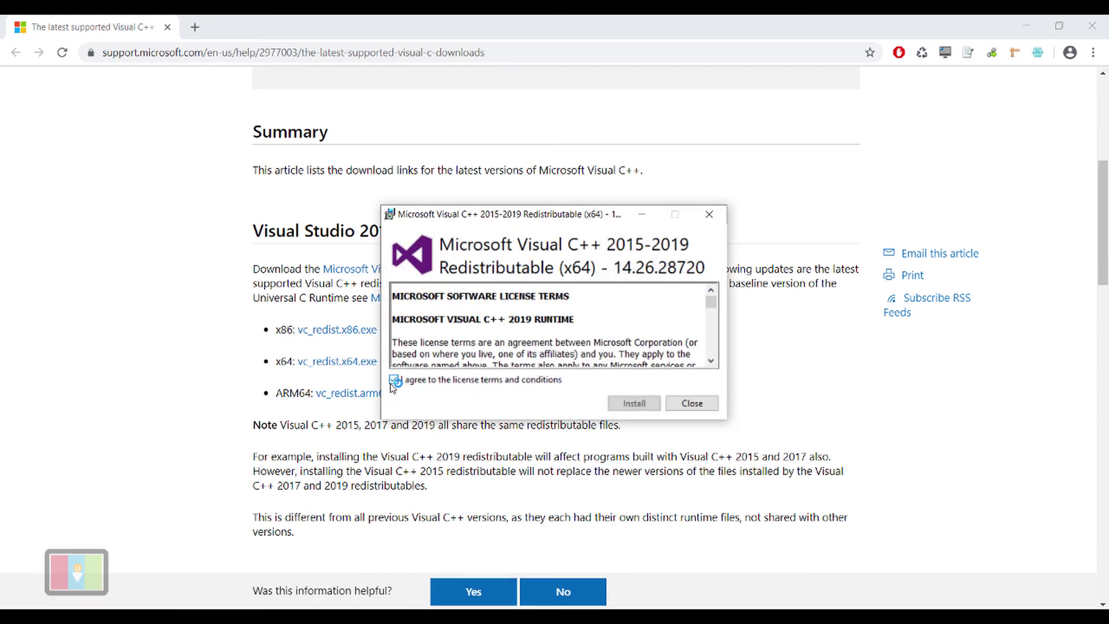
left_click(634, 403)
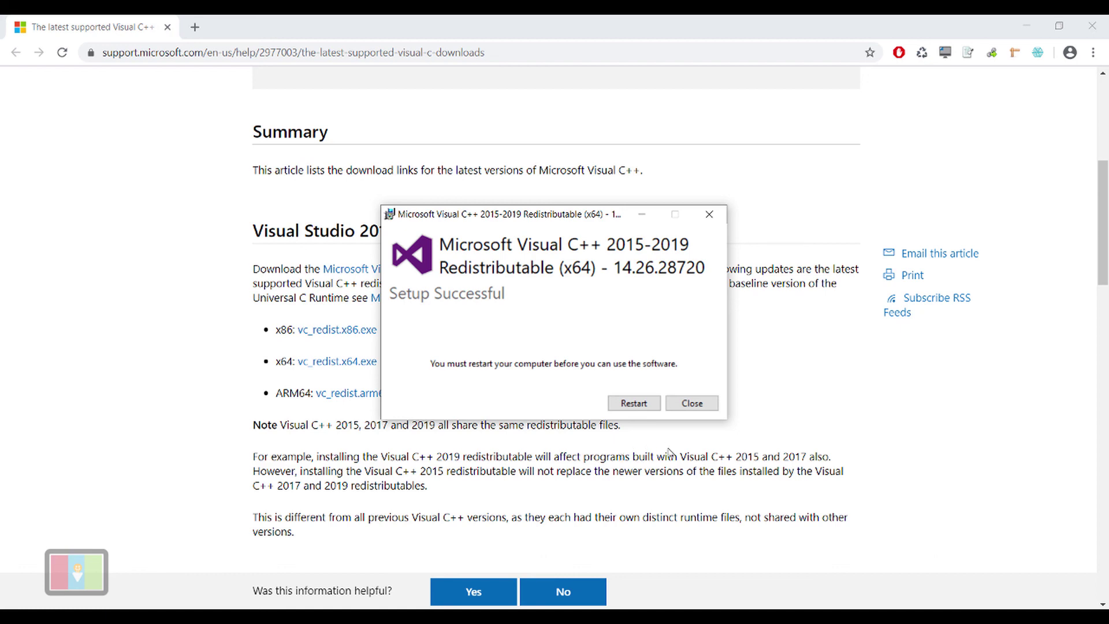
left_click(703, 411)
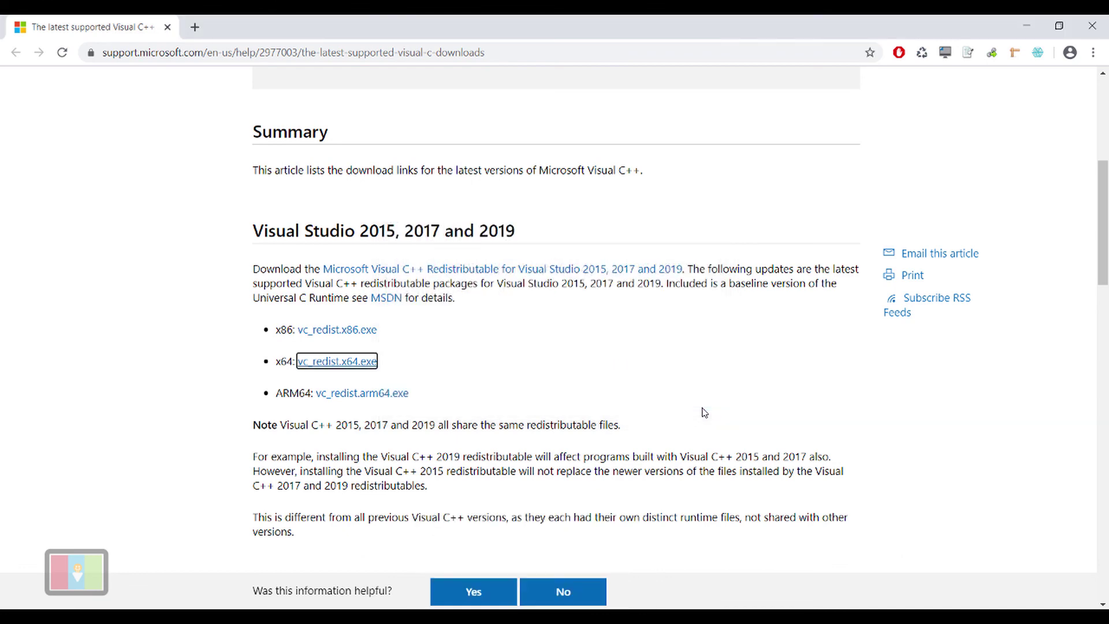